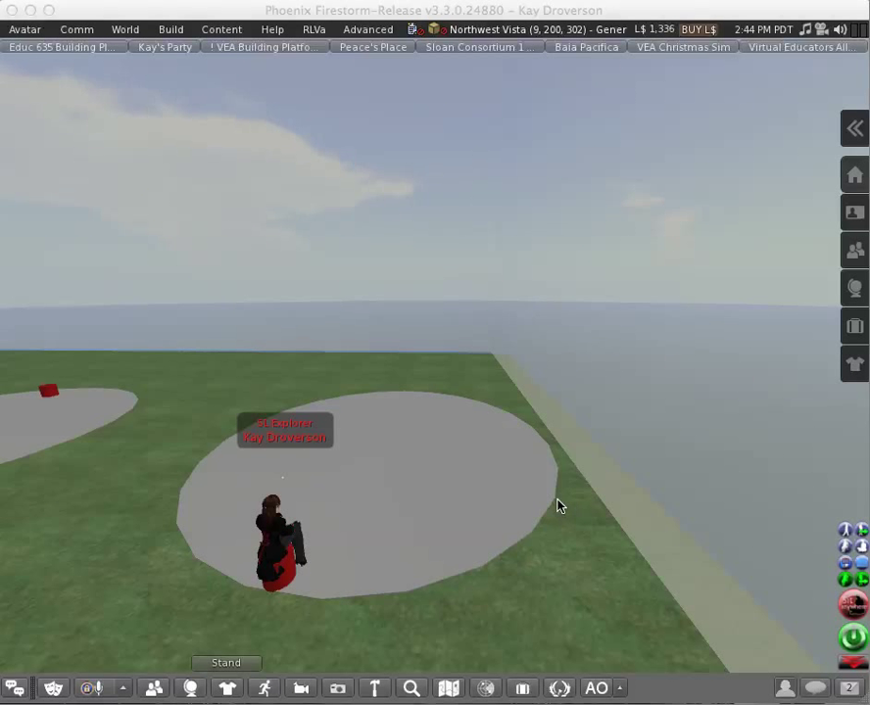
- Open the Build floater and rez a default wooden cube on the grey platform
click(171, 31)
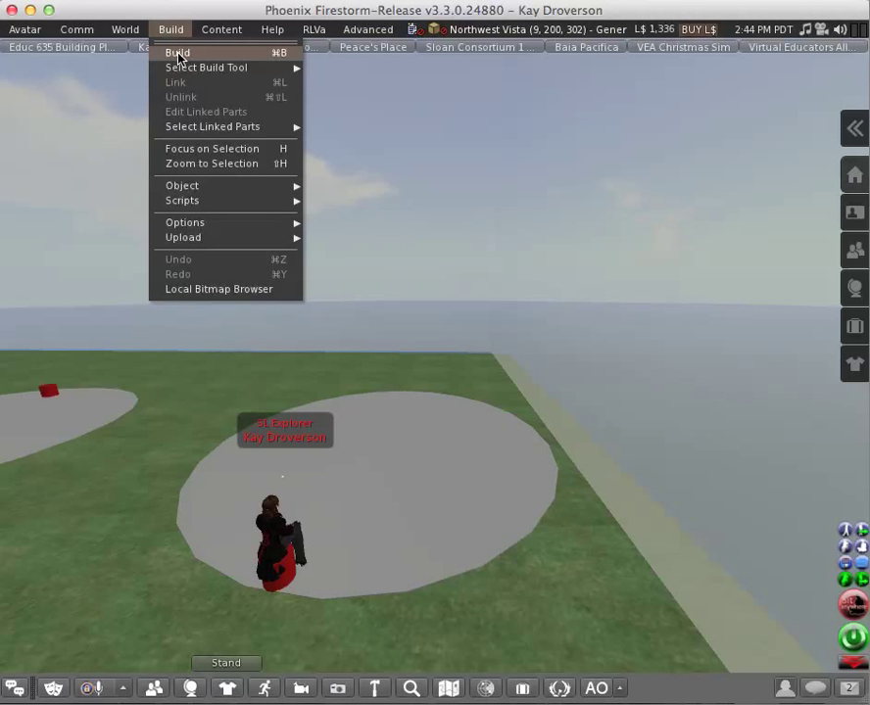
click(178, 55)
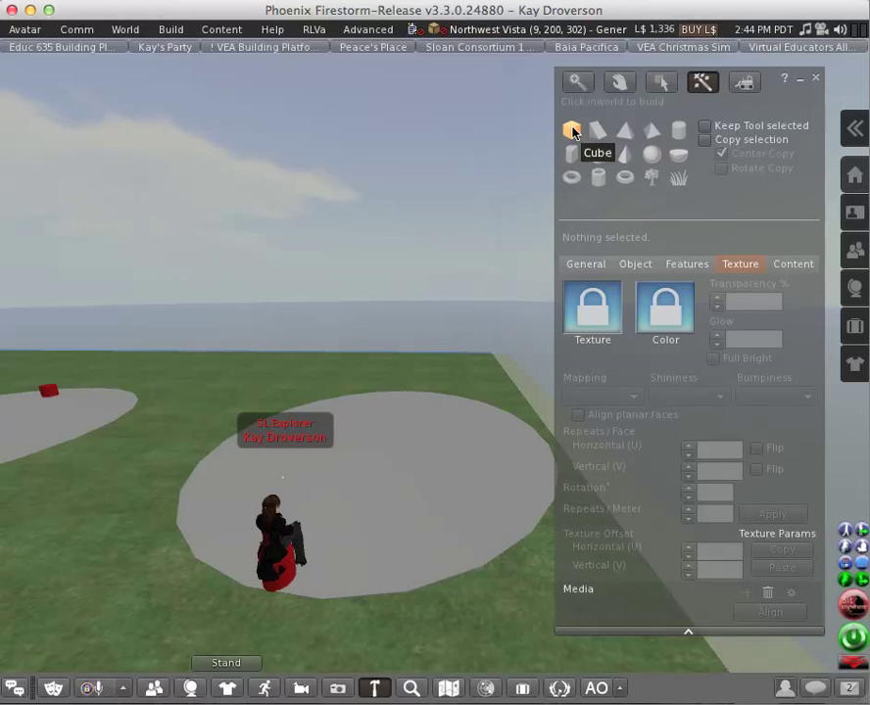
click(381, 468)
scroll(468, 526, up, 3)
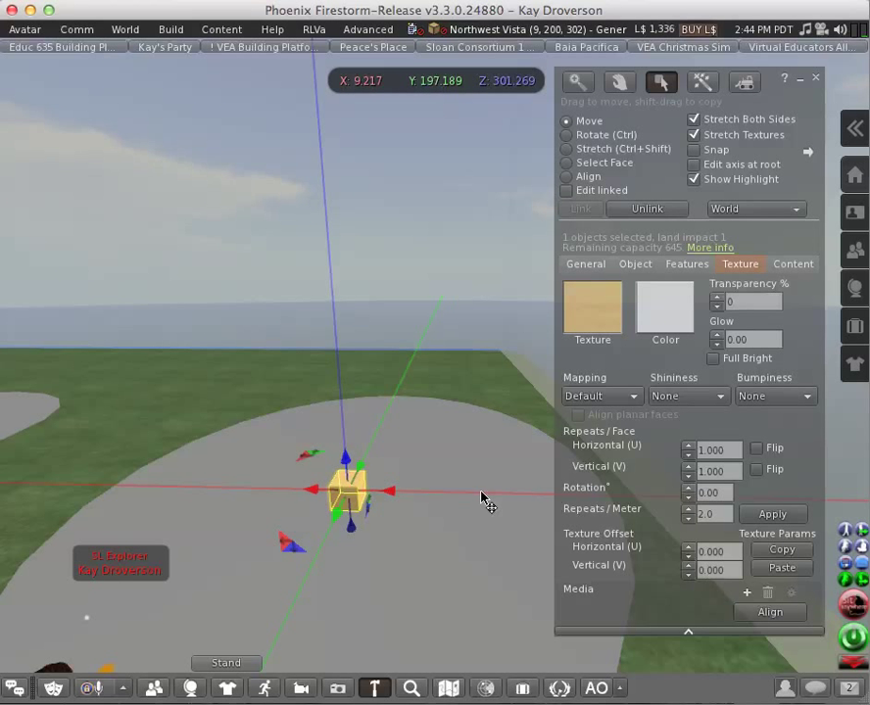
- In the Object tab, set the cube's position to X 10, Y 199, Z 302
click(637, 266)
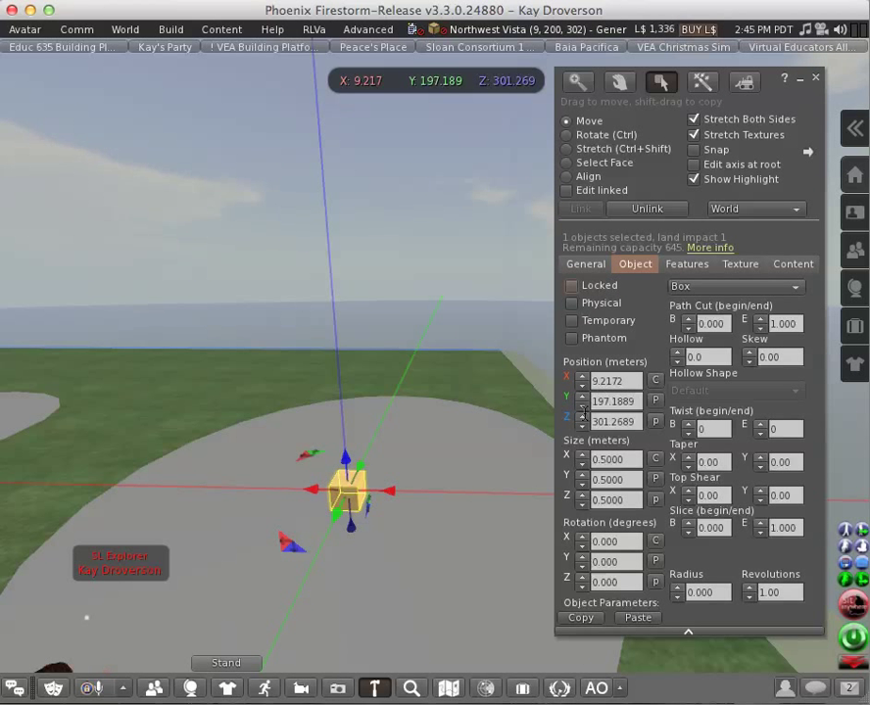
click(592, 381)
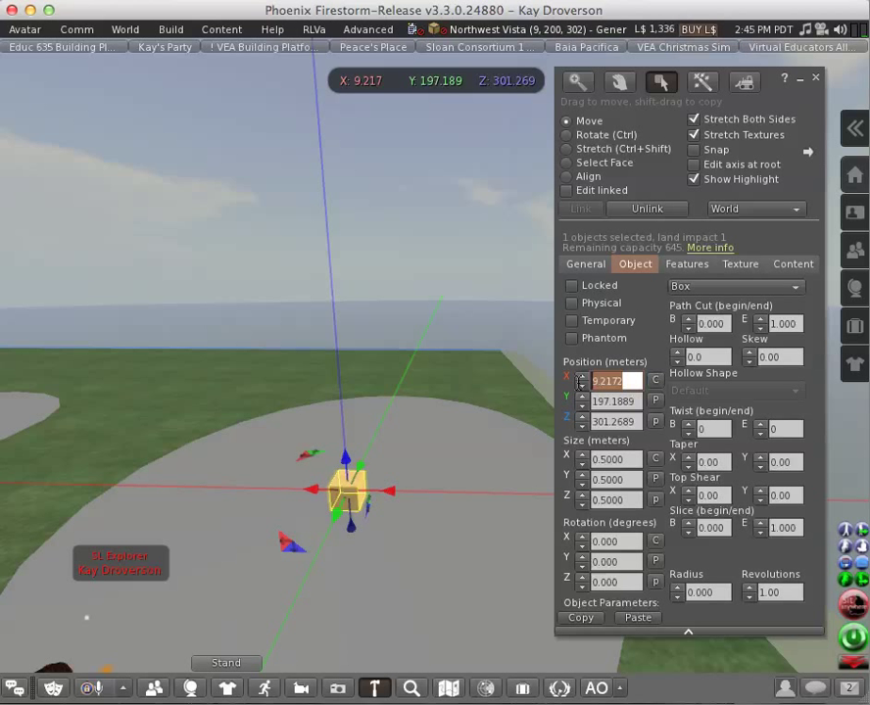
text(10)
key(Return)
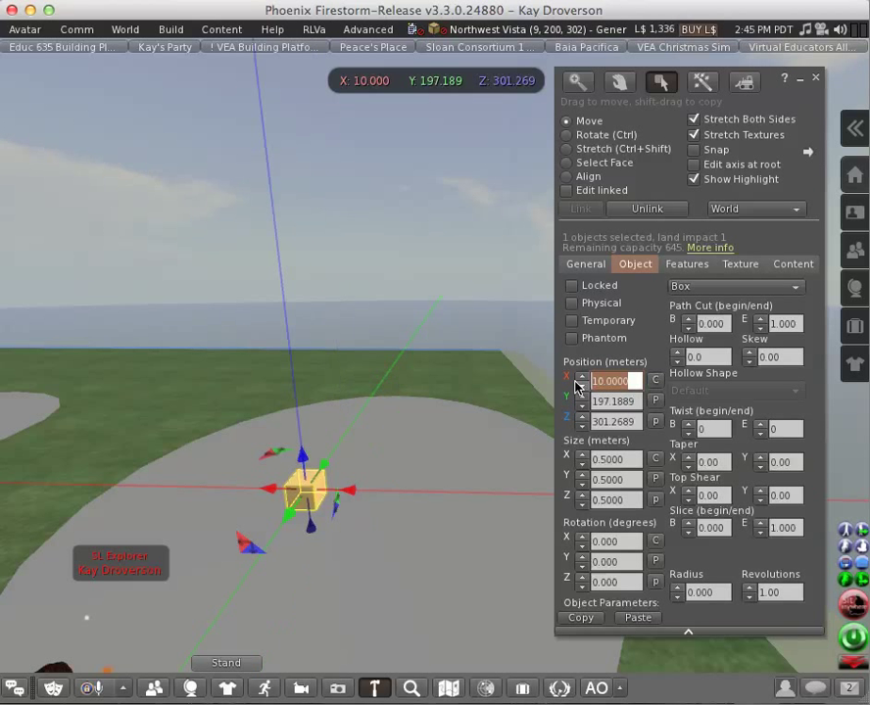
click(638, 401)
drag(638, 402, 578, 399)
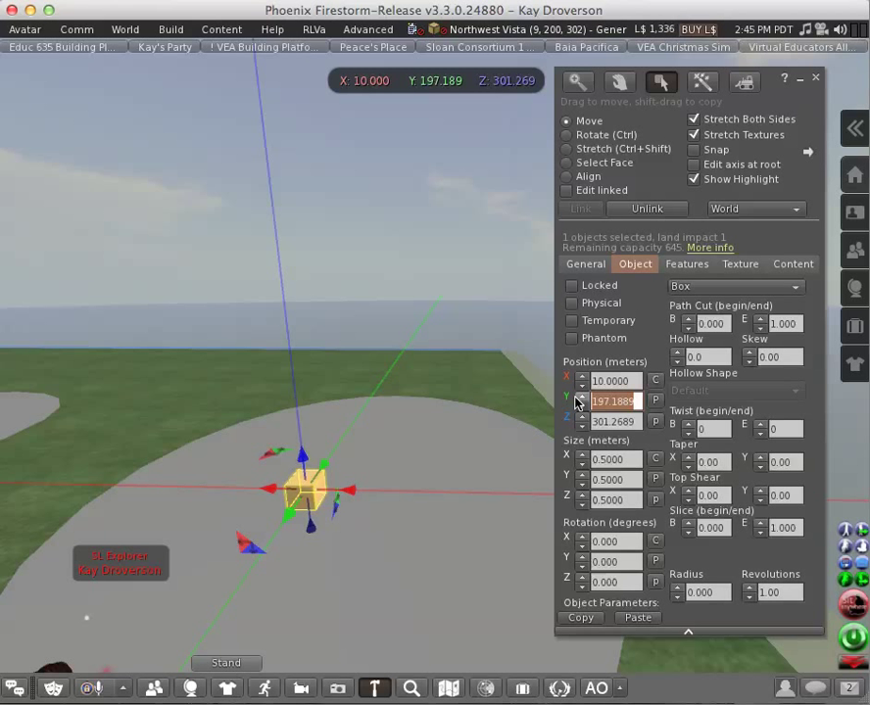
text(2)
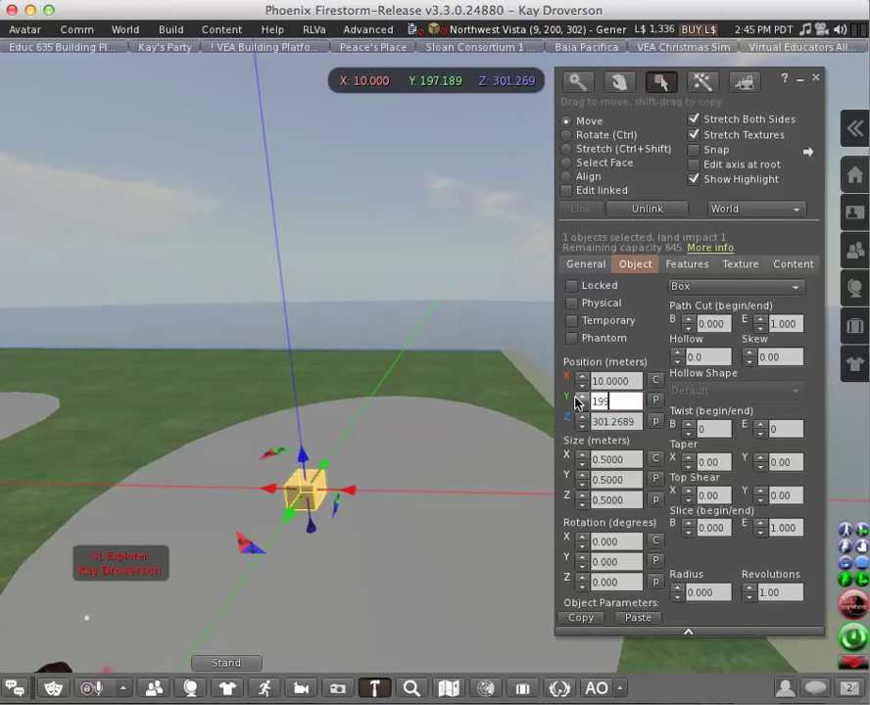
text(99)
key(Return)
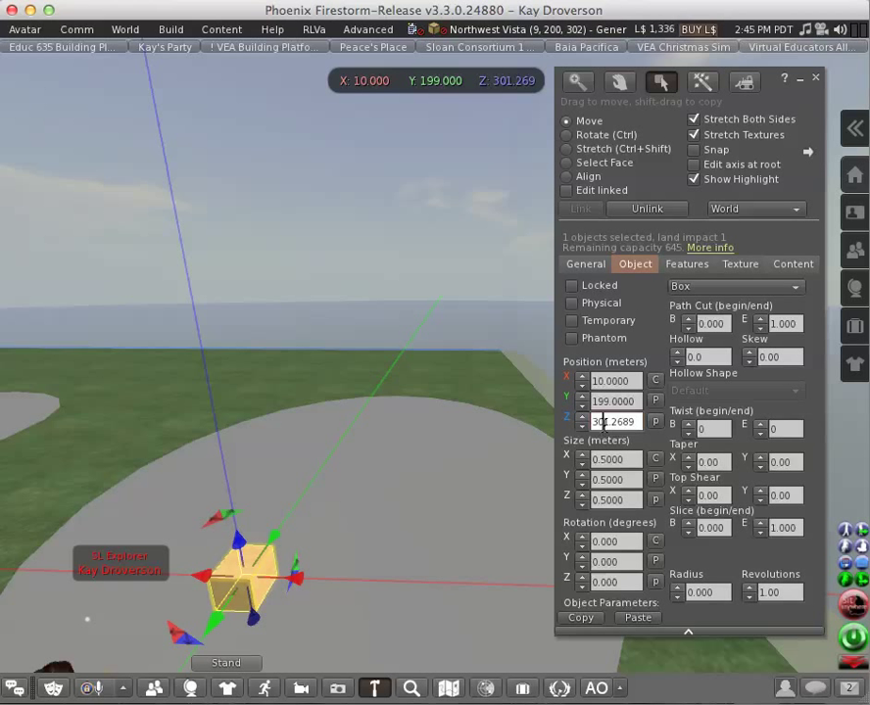
drag(639, 422, 604, 423)
text(302)
key(Return)
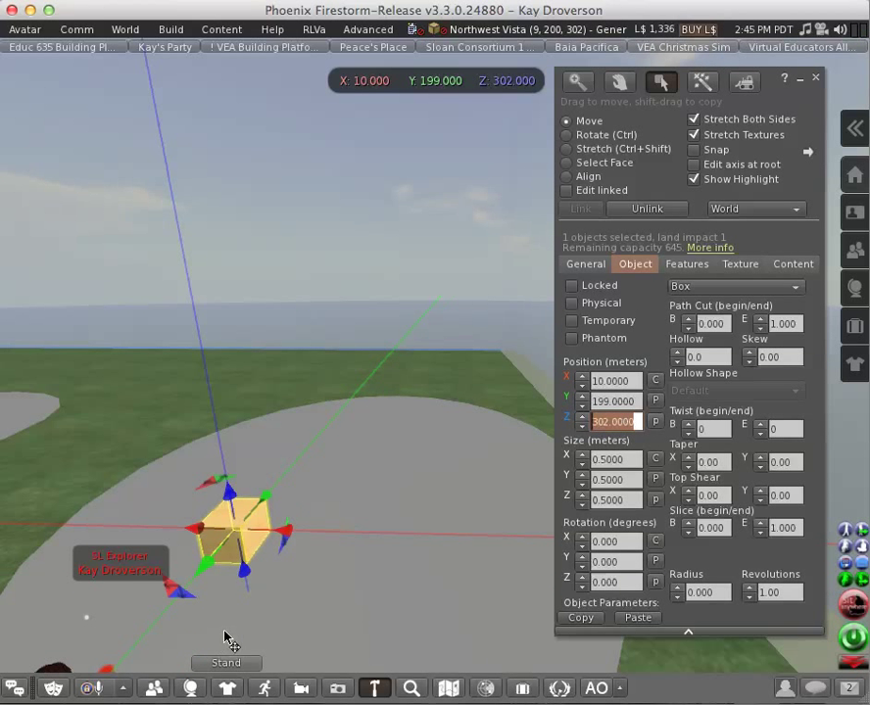
- Bring the cube into view and set Size X and Size Y to 1 metre, leaving Z at 0.5
click(291, 692)
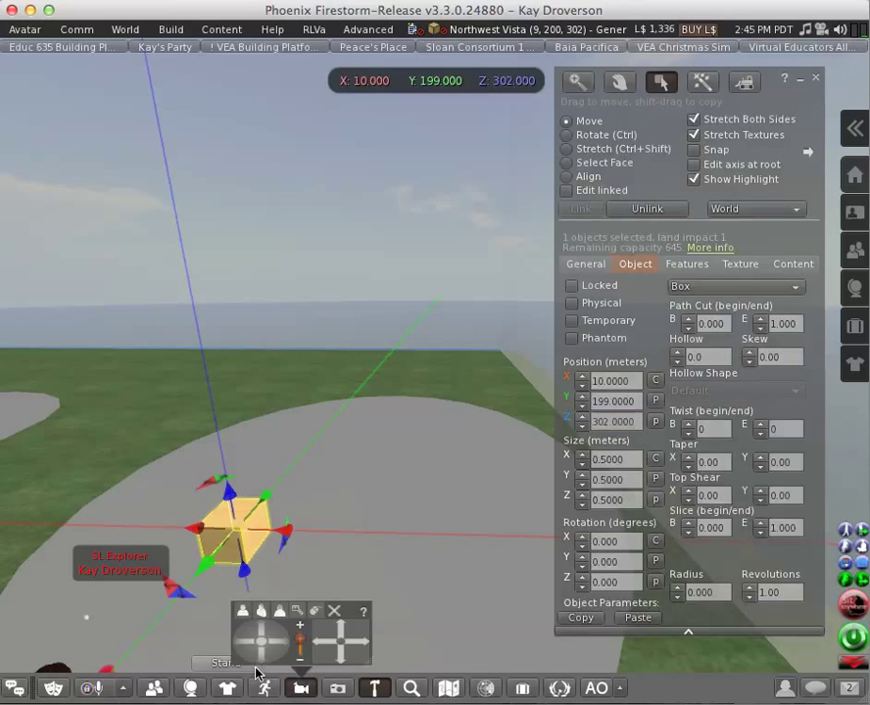
drag(260, 655, 256, 580)
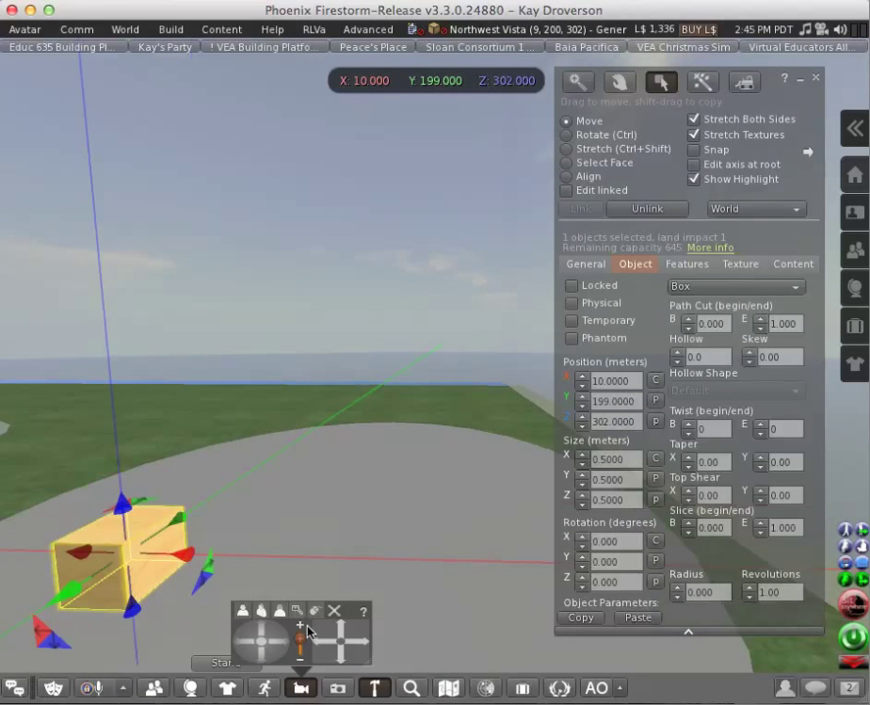
drag(321, 649, 284, 642)
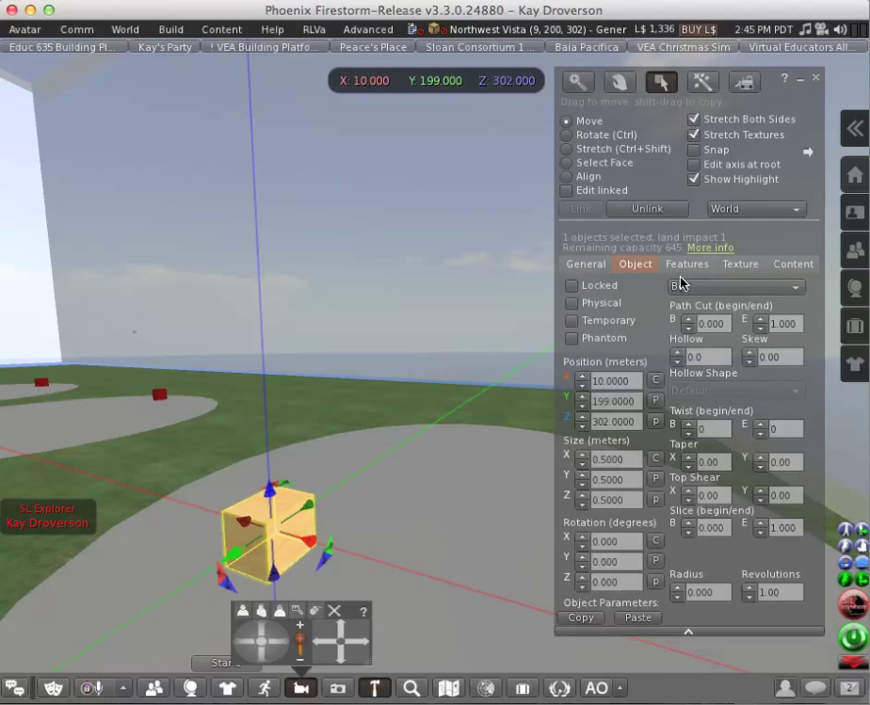
drag(629, 461, 593, 458)
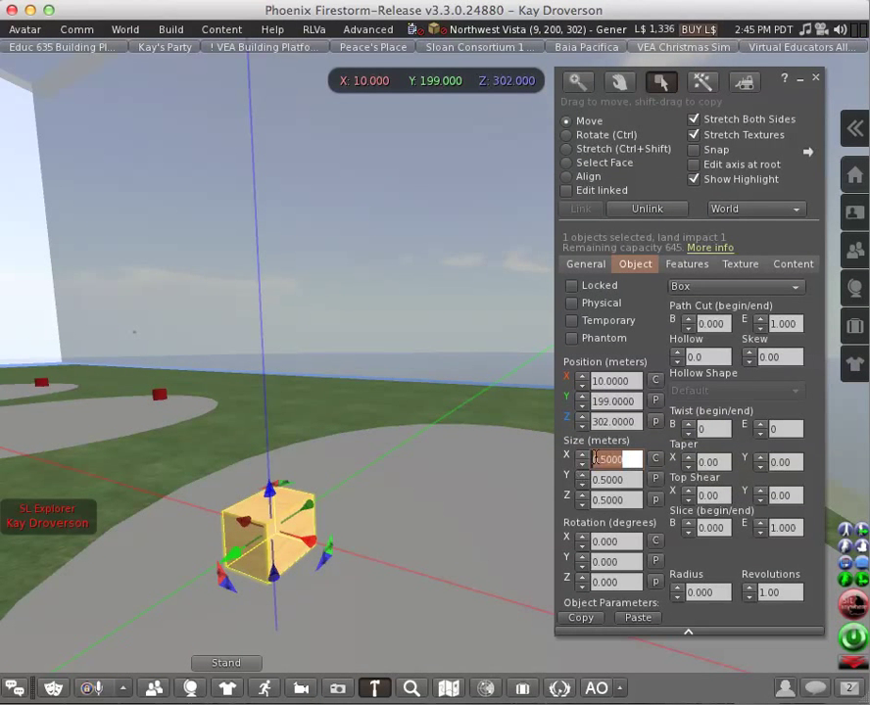
text(1)
key(Tab)
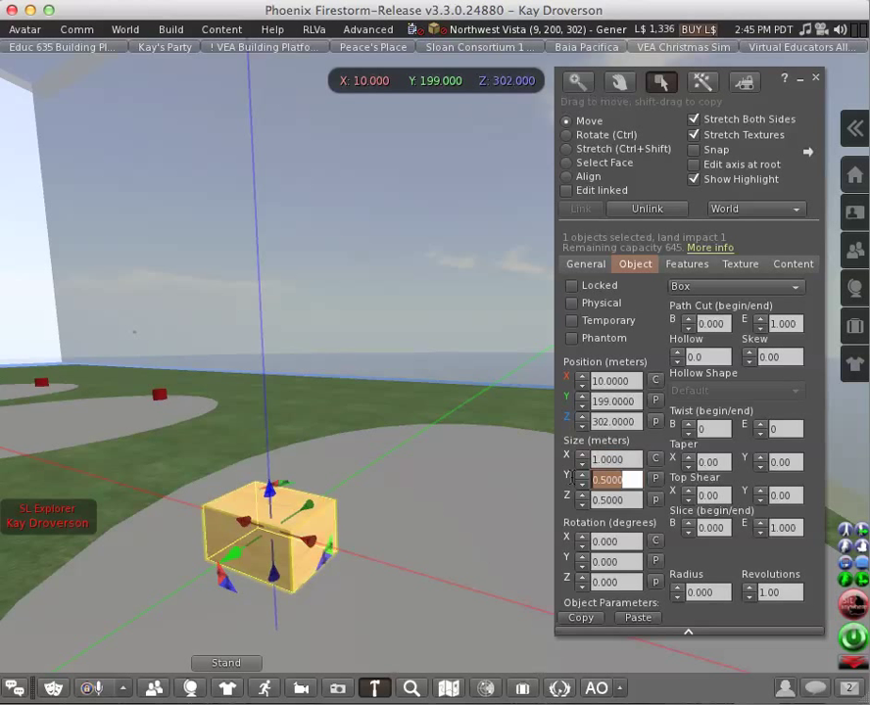
text(1)
click(632, 501)
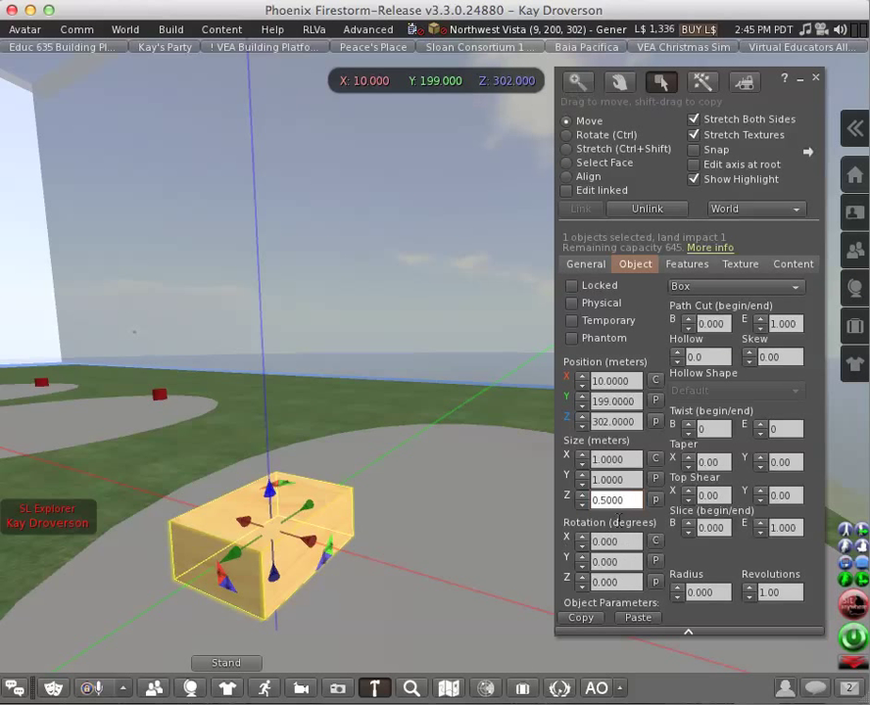
- Set the box's path cut start to 0.175 and refocus the view on it for editing
click(683, 320)
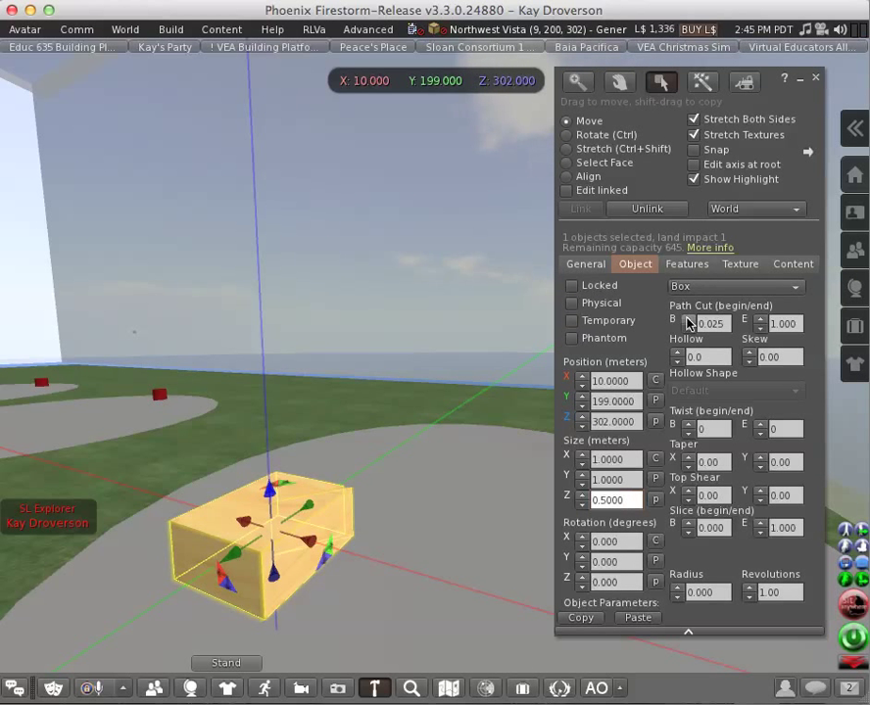
drag(689, 323, 689, 323)
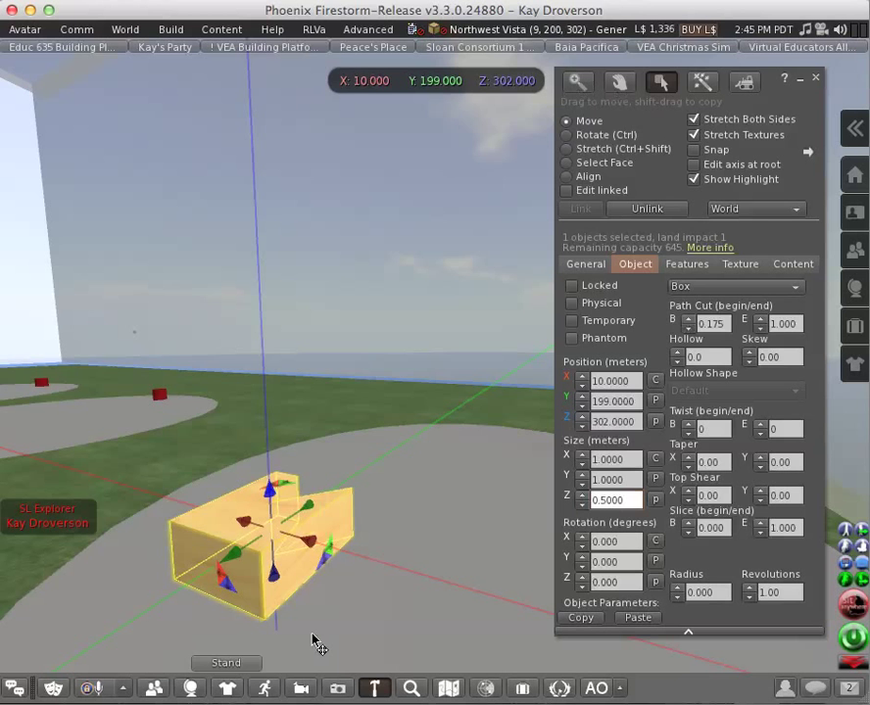
click(301, 688)
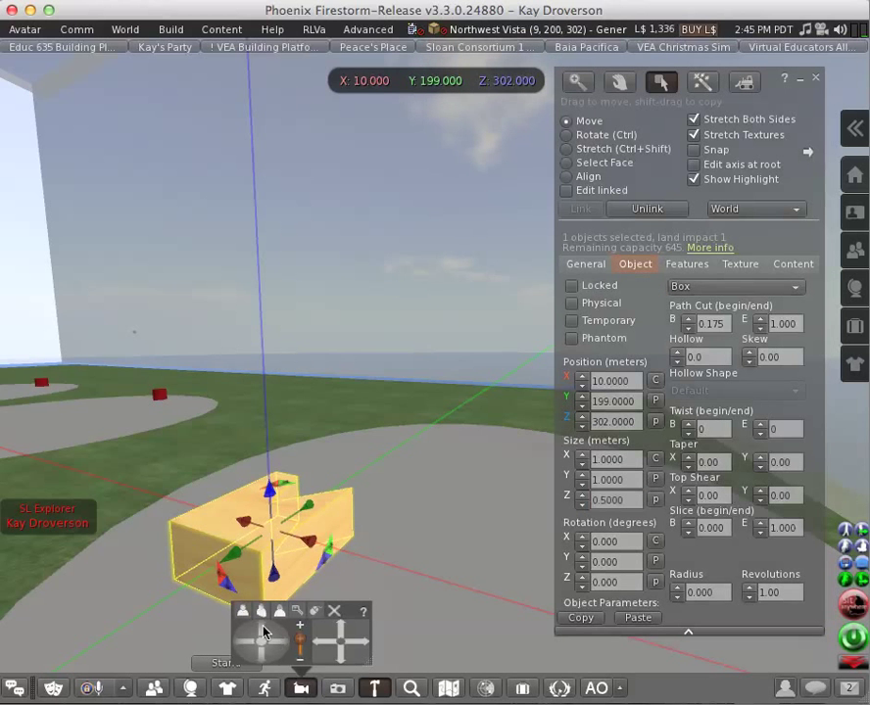
drag(263, 632, 263, 631)
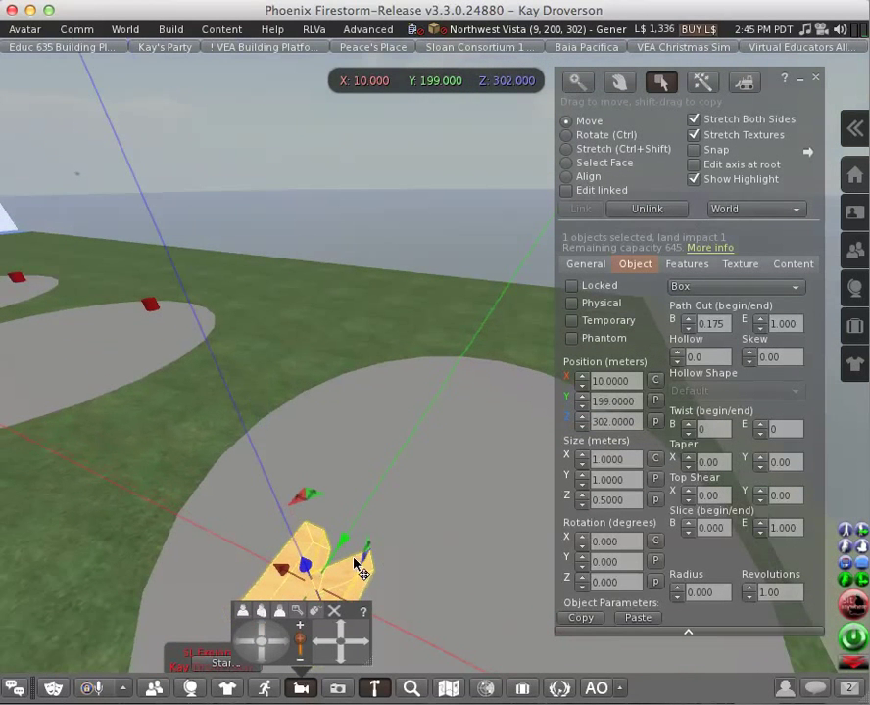
key(Escape)
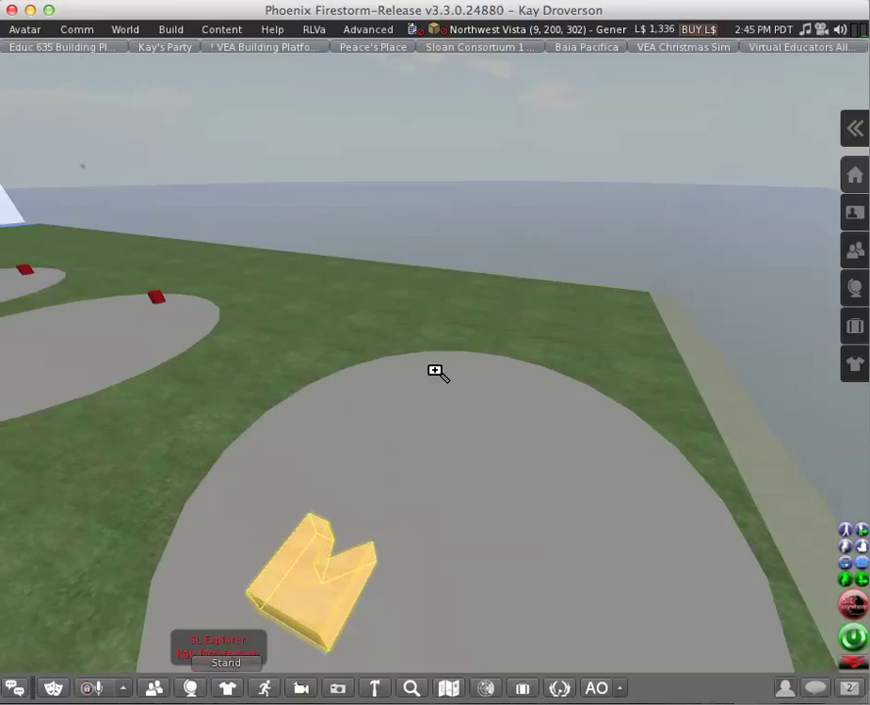
alt+click(436, 372)
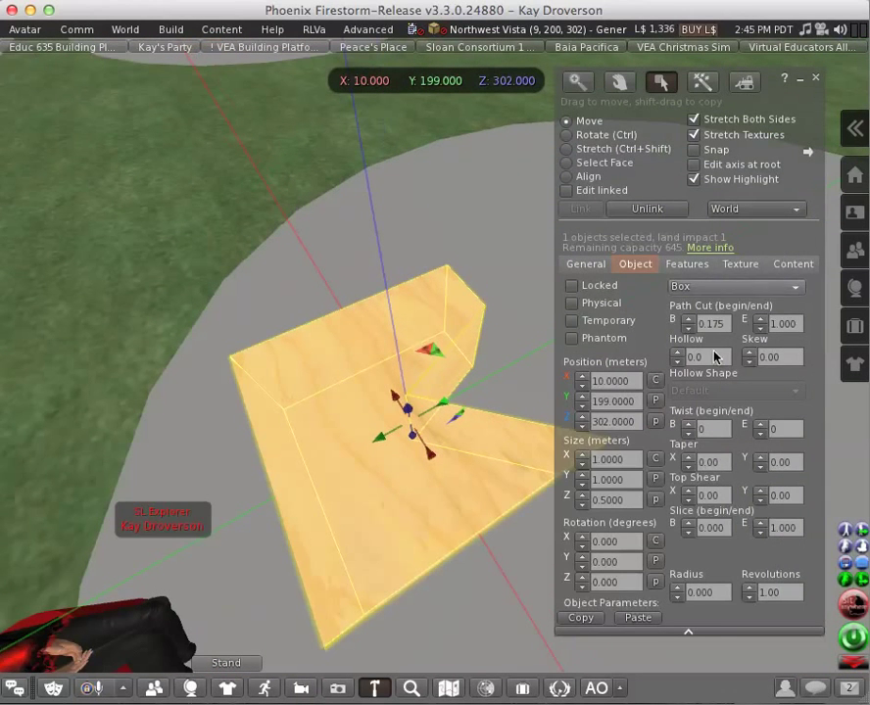
- Hollow the box to 50 and twist it by 36
click(676, 353)
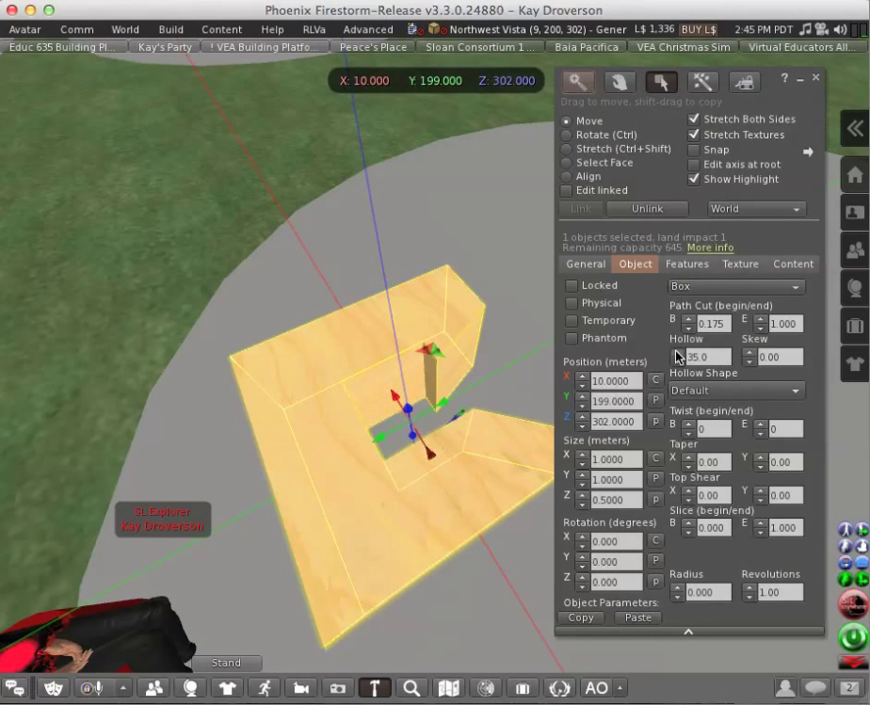
click(676, 352)
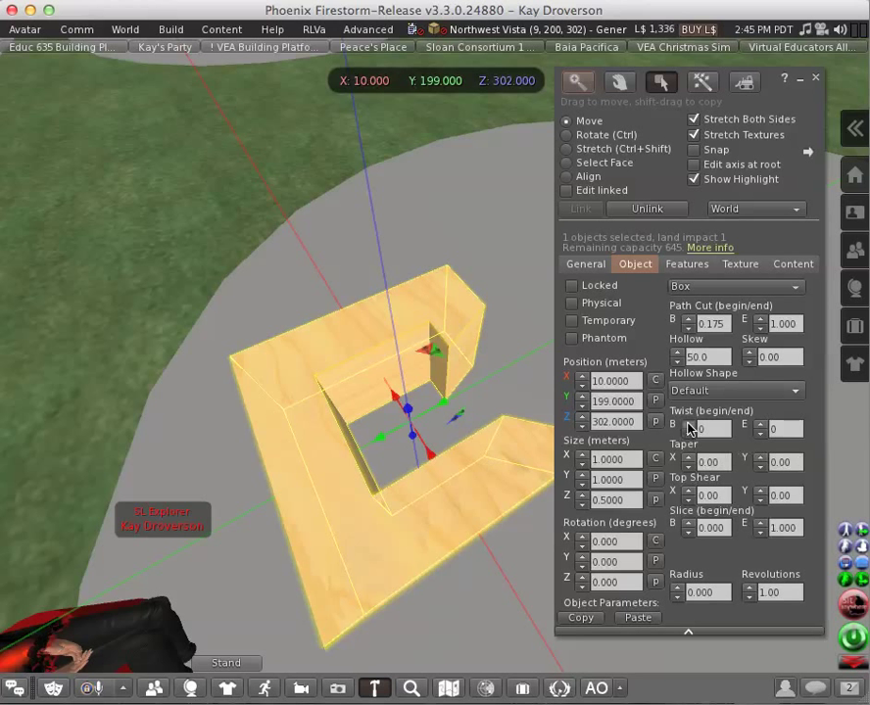
click(690, 425)
- Set taper X to 0.20 and top shear X to 0.15
click(685, 457)
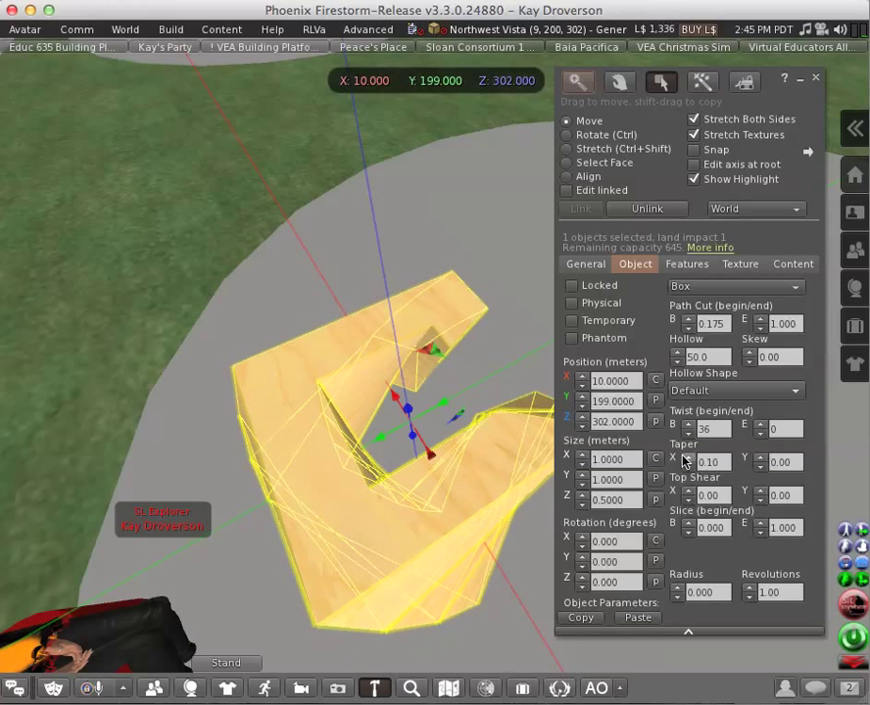
click(685, 457)
click(687, 492)
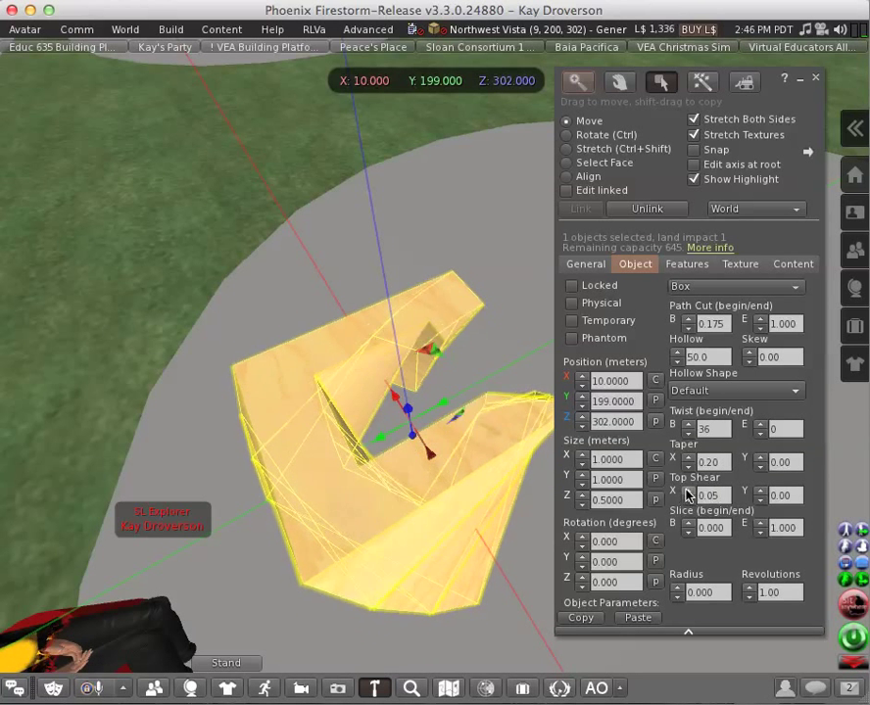
click(687, 492)
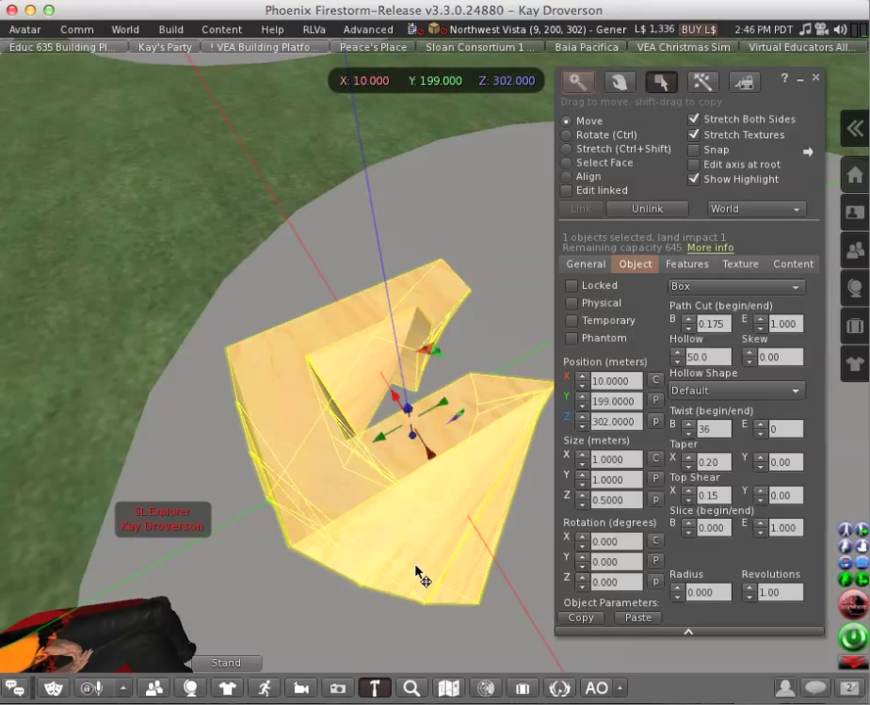
scroll(451, 575, down, 1)
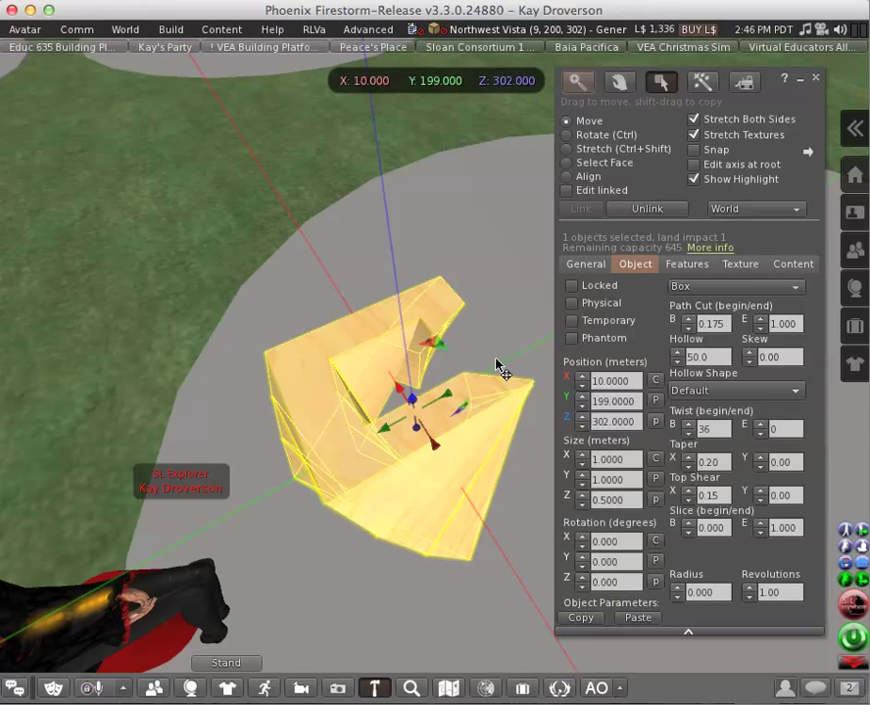
click(572, 321)
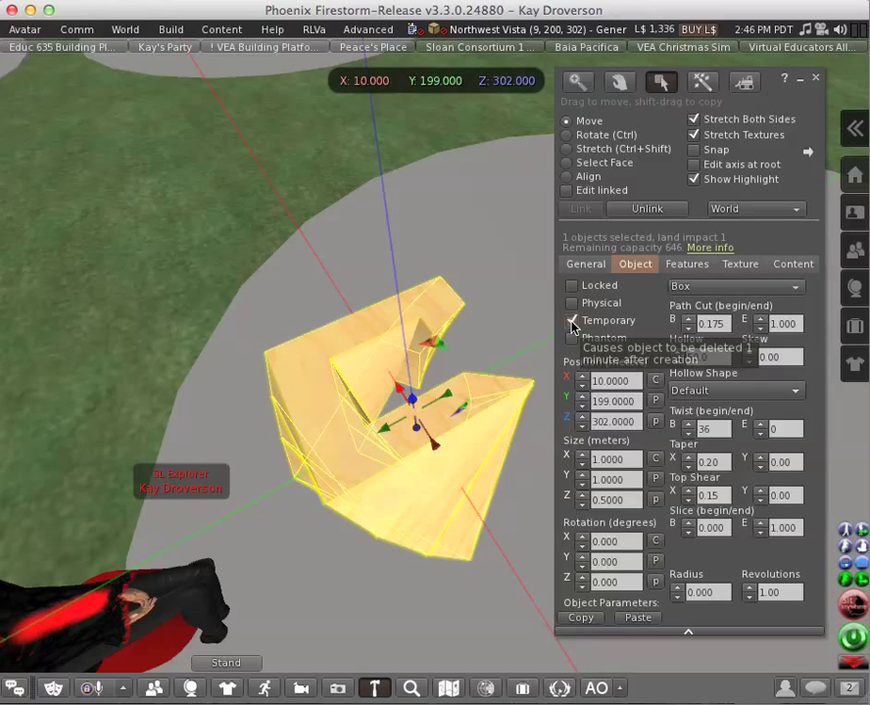
click(572, 323)
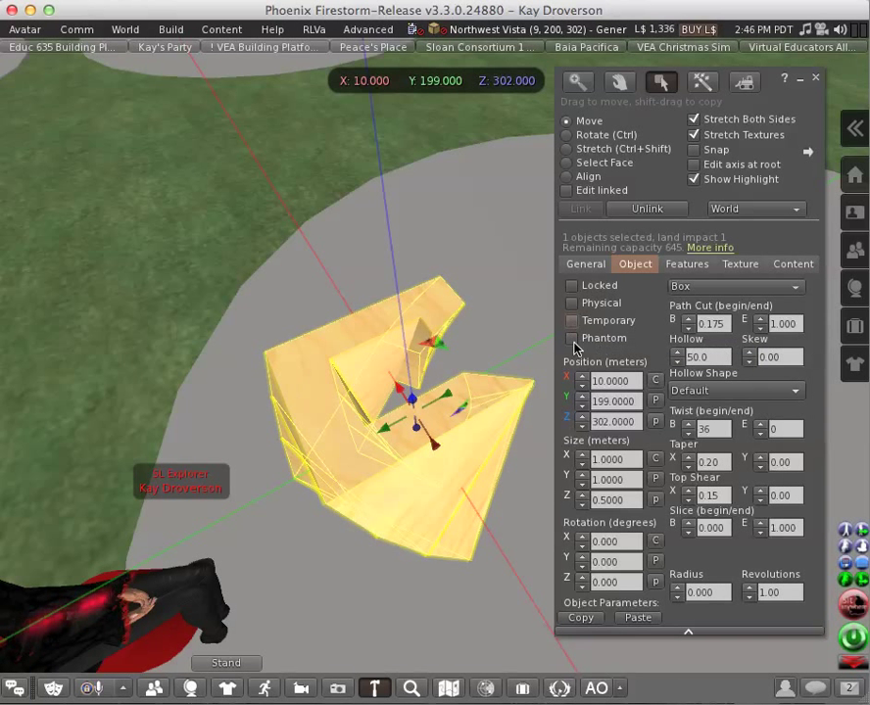
click(572, 286)
click(572, 286)
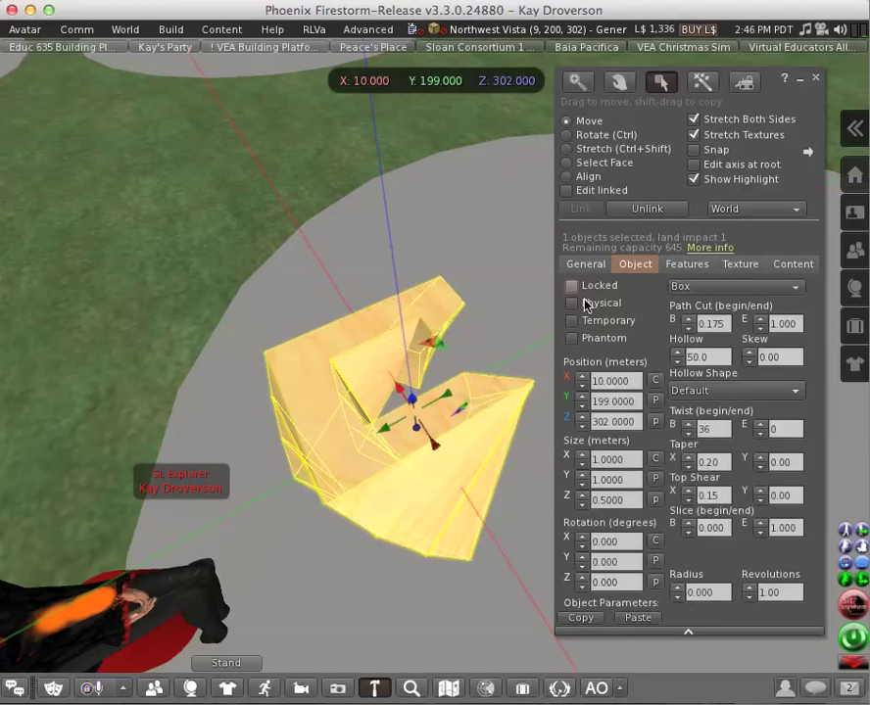
click(572, 338)
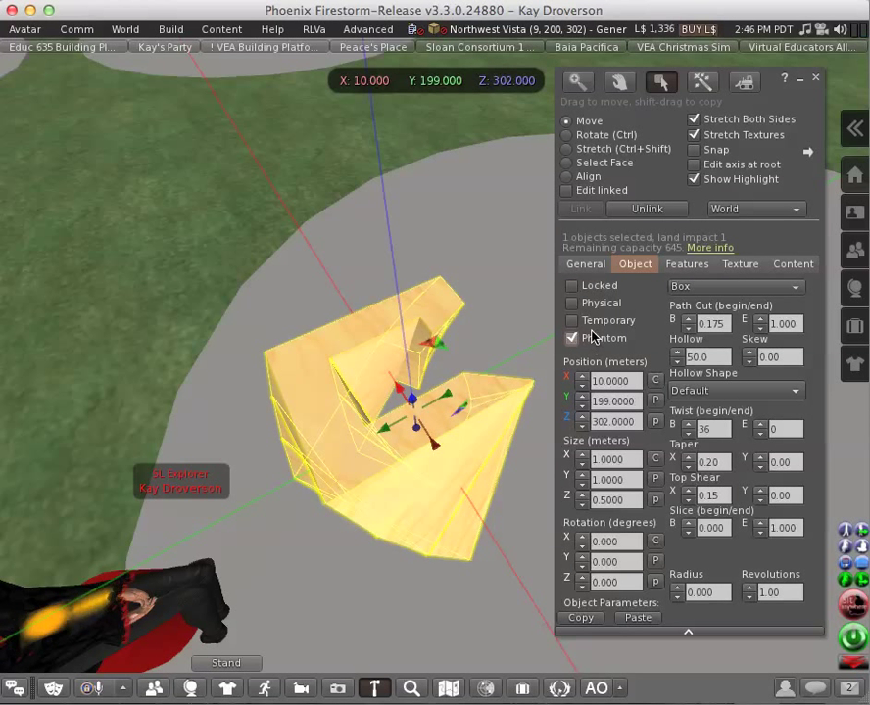
click(573, 339)
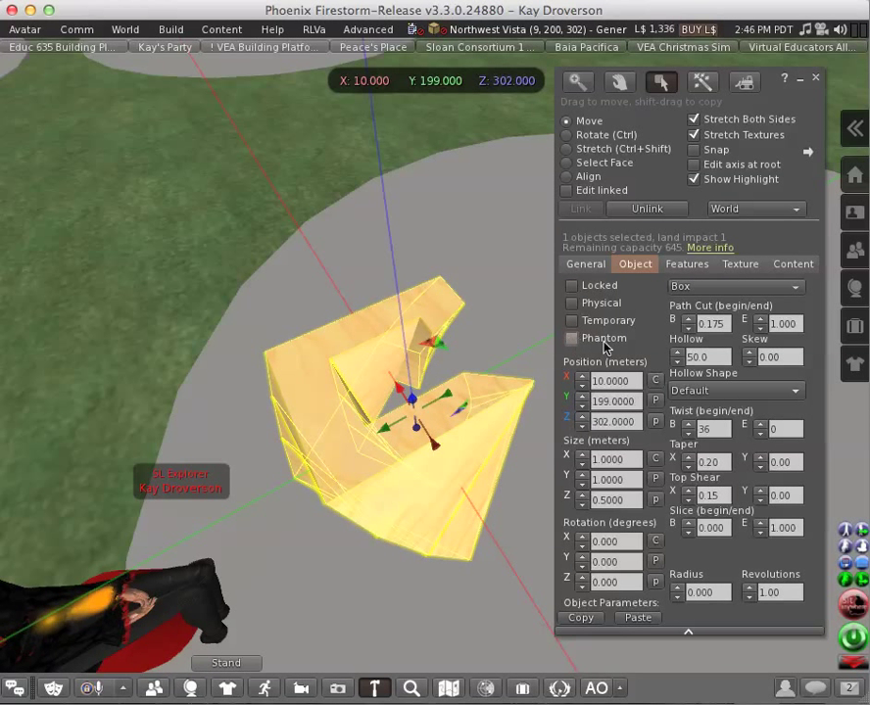
- Apply the Library > Textures > Buildings > WoodFloor texture to the box
click(745, 266)
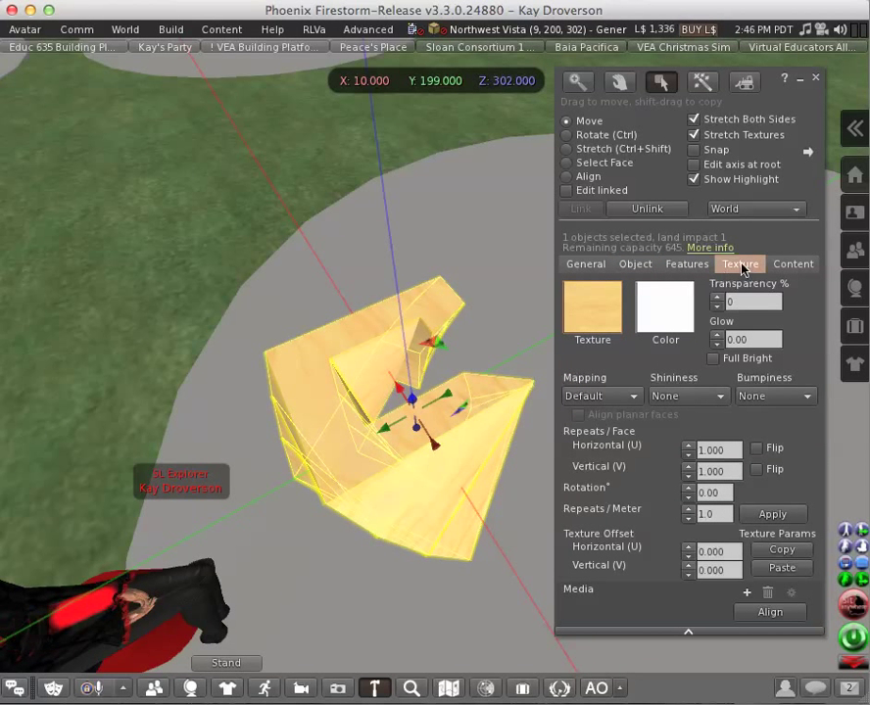
click(612, 318)
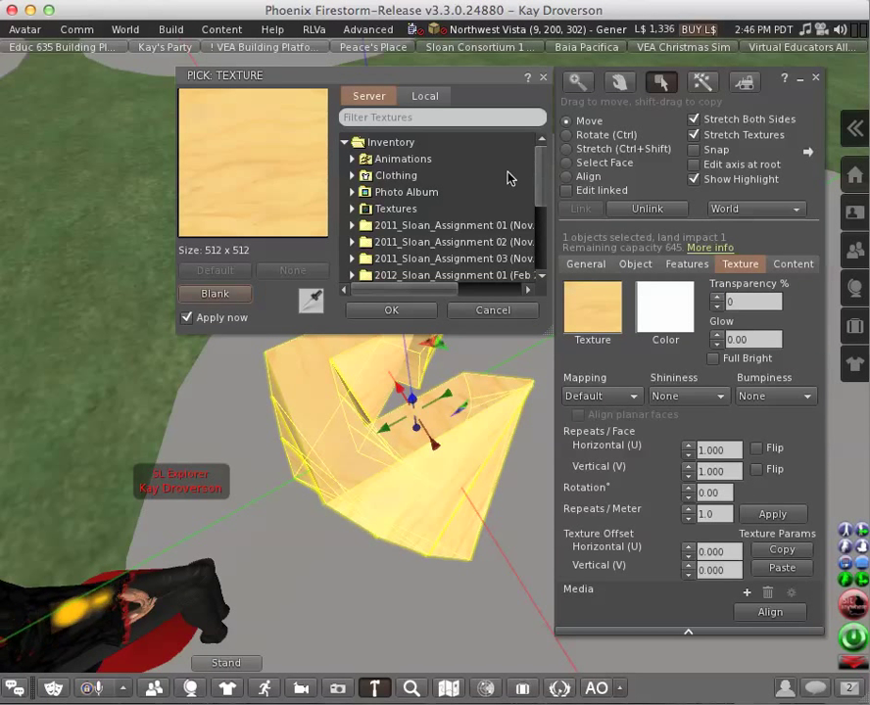
drag(542, 180, 545, 275)
click(346, 277)
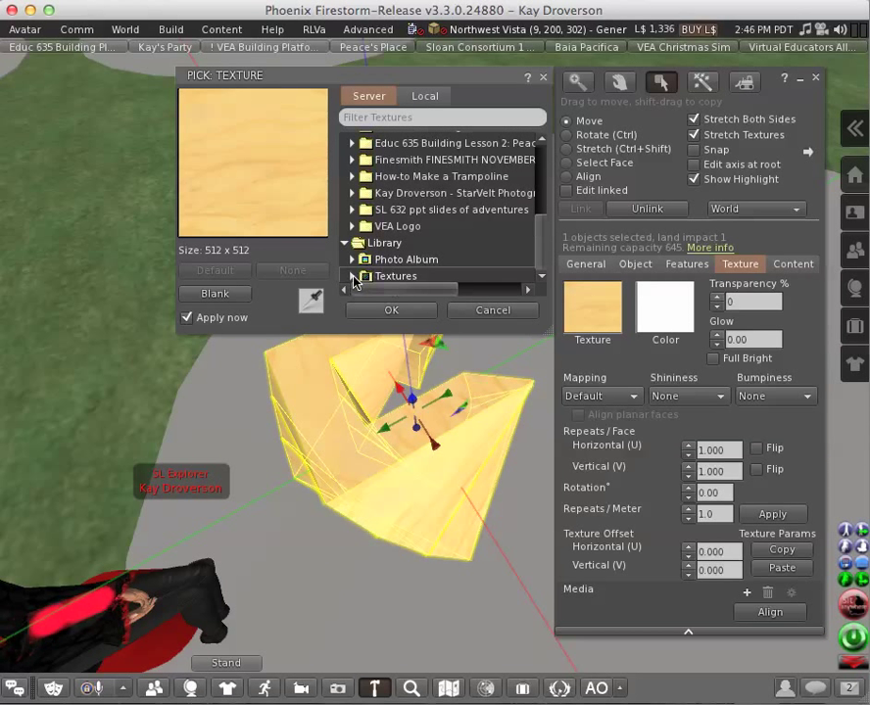
click(355, 281)
drag(541, 194, 542, 226)
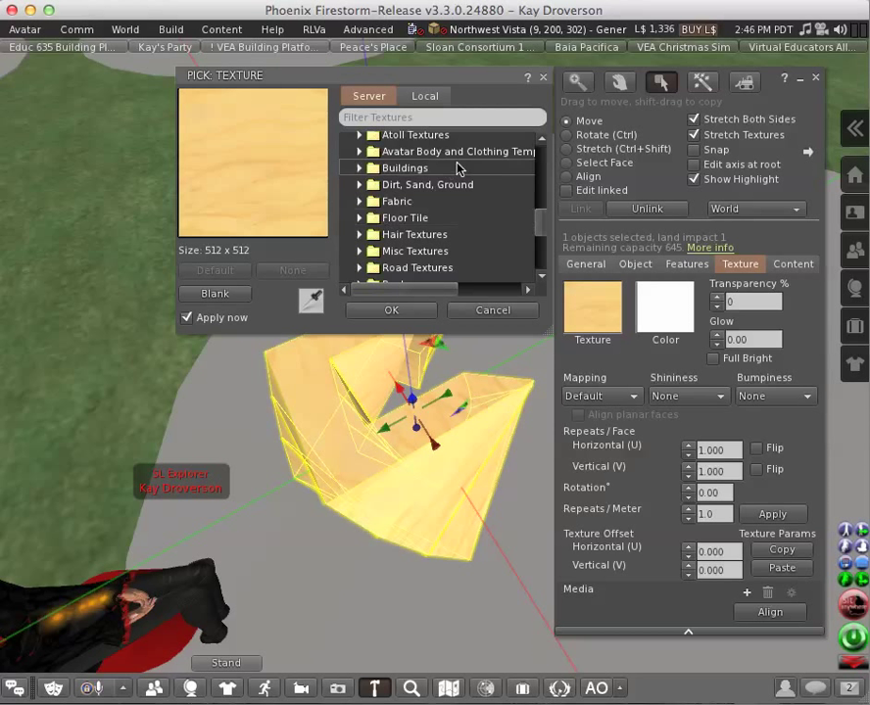
click(360, 168)
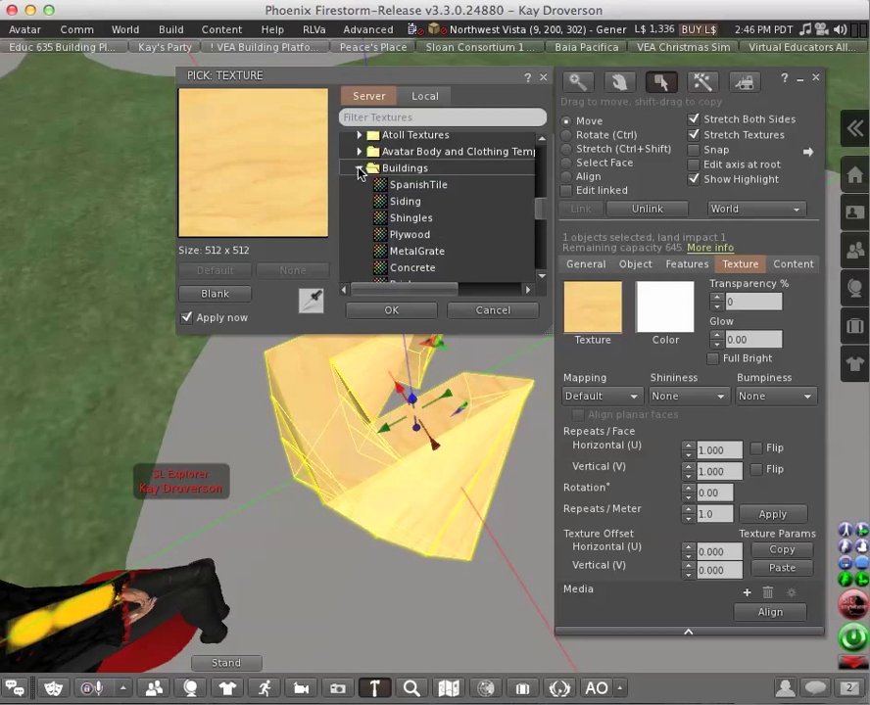
drag(540, 213, 539, 227)
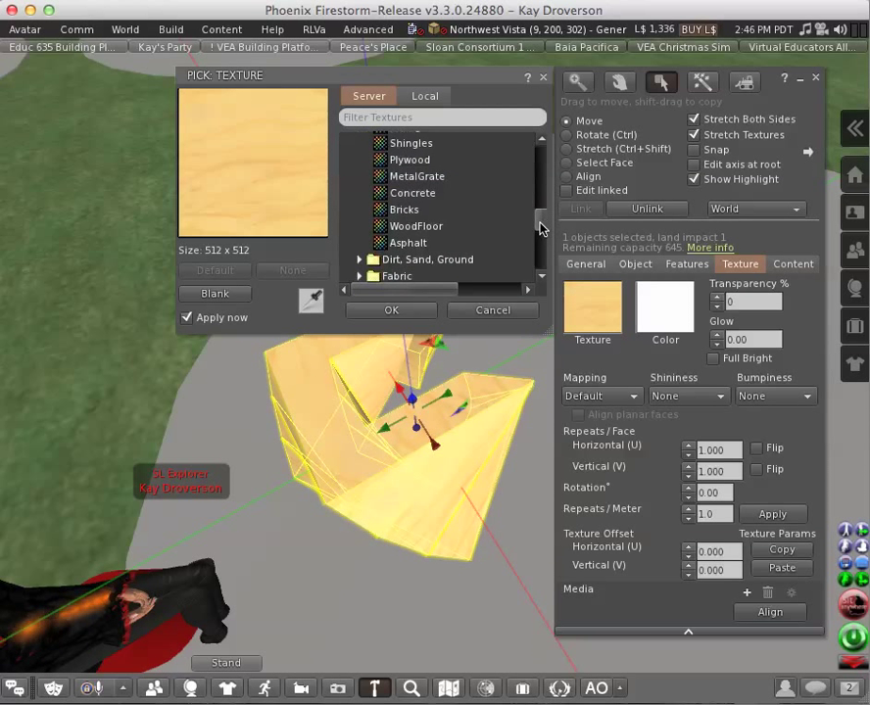
click(432, 227)
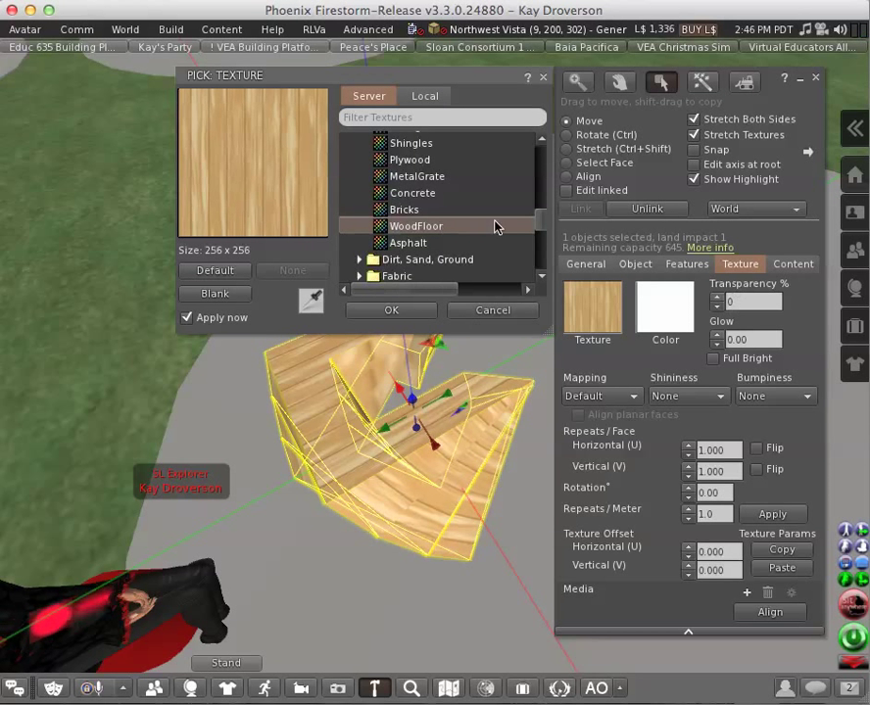
- Expand the Dirt, Sand, Ground and Fabric texture folders in the picker
click(359, 260)
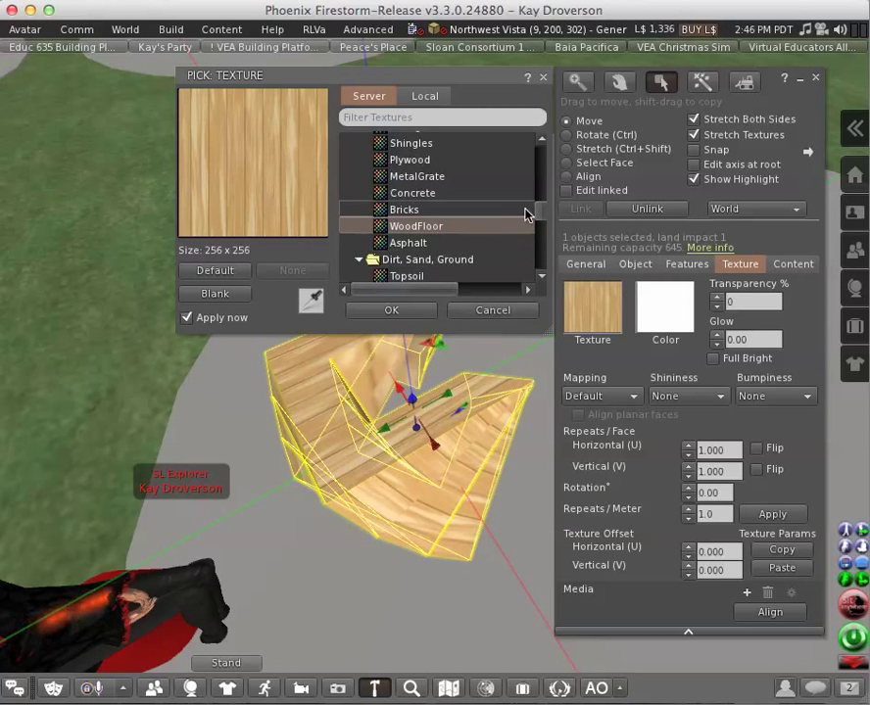
drag(538, 211, 527, 232)
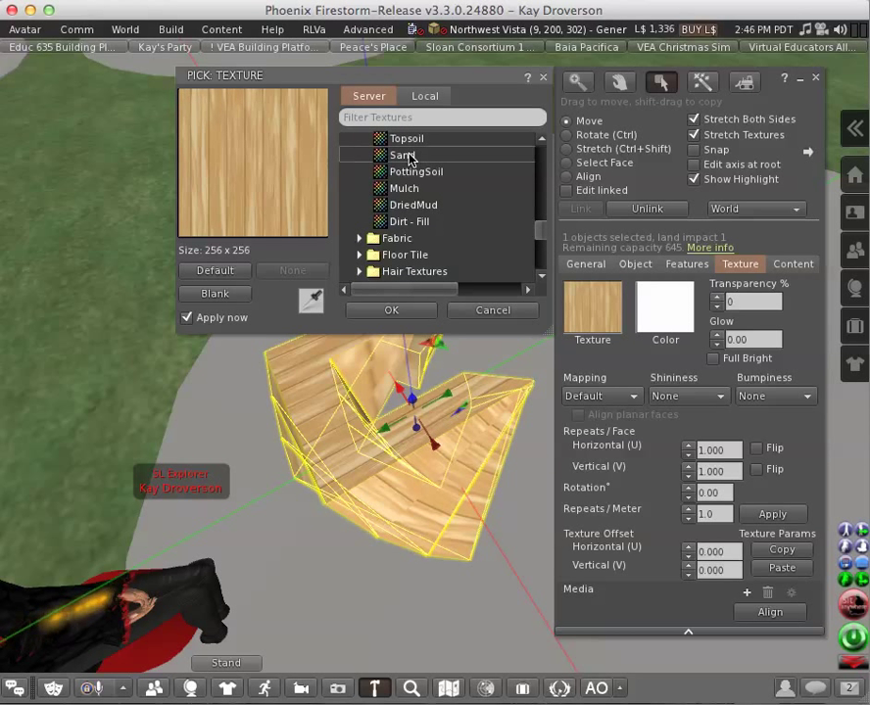
double_click(472, 239)
scroll(478, 243, down, 2)
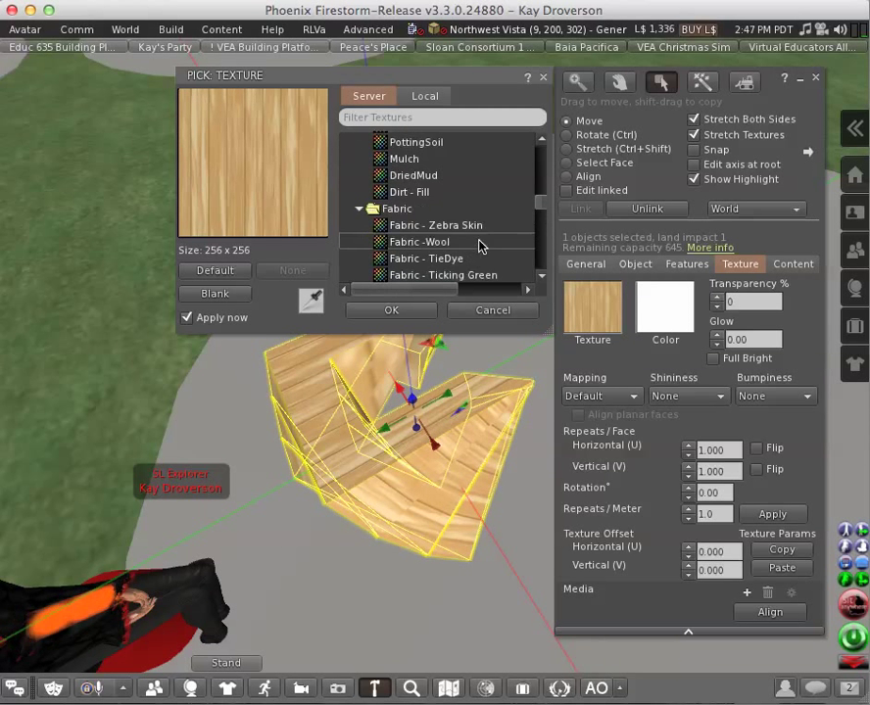
- Try Fabric -Wool and Fabric - TieDye on the box, ending with Fabric - Plaid2
click(432, 227)
scroll(541, 204, down, 2)
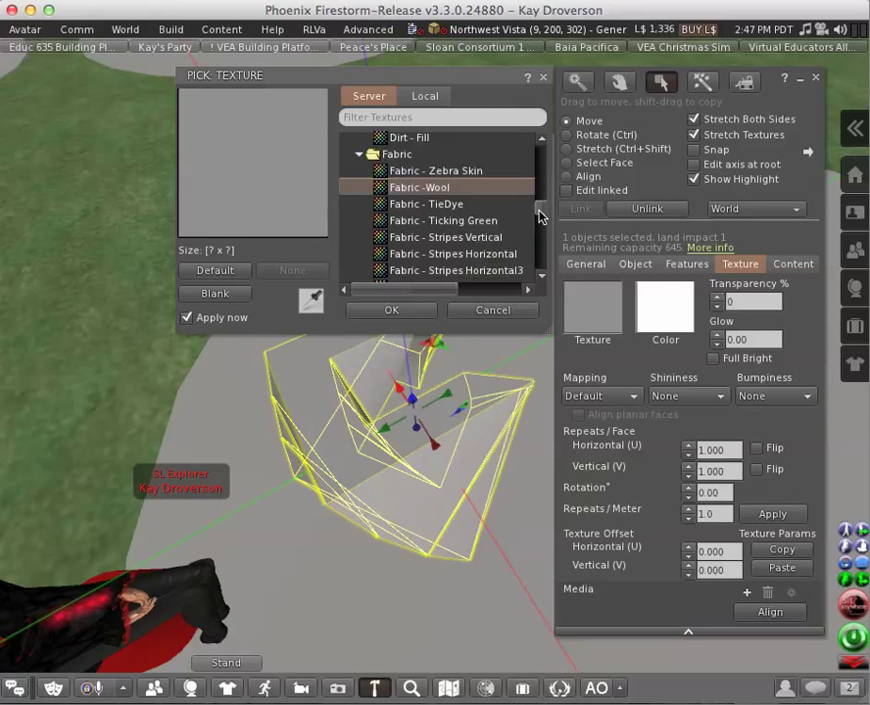
click(450, 195)
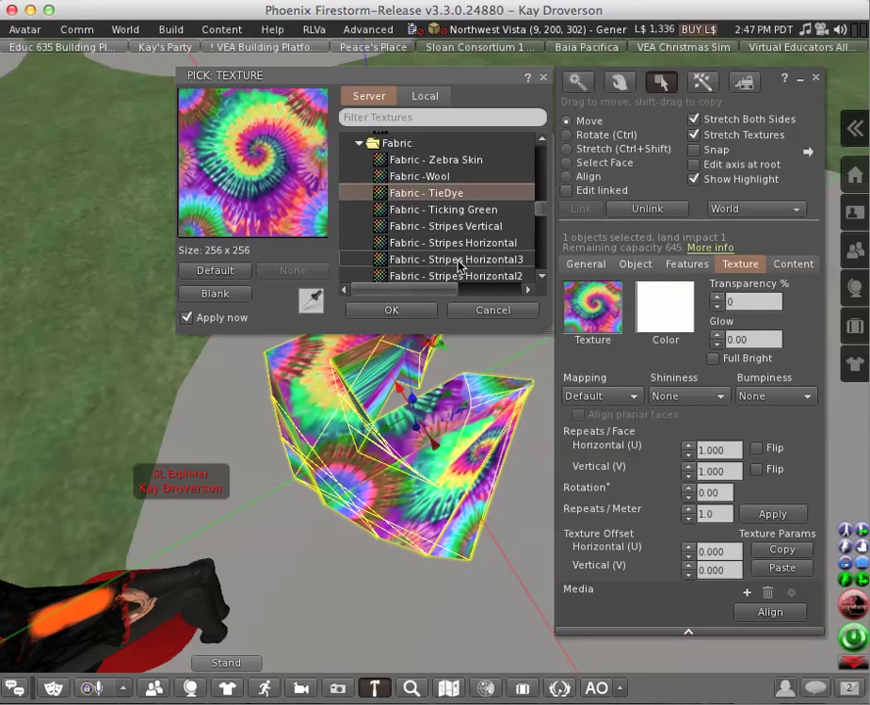
scroll(458, 264, down, 3)
scroll(453, 259, down, 3)
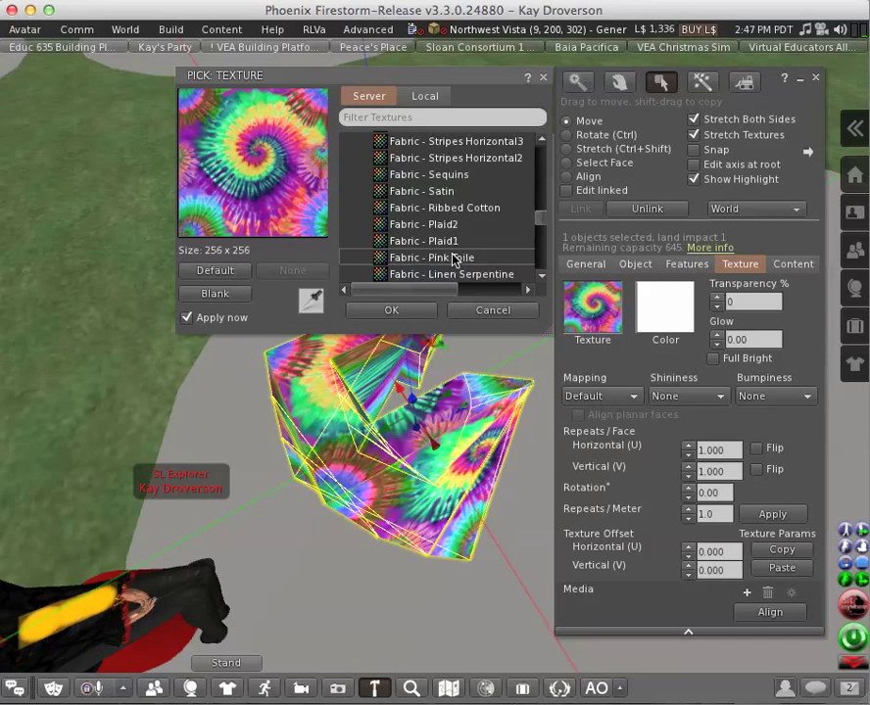
click(449, 226)
scroll(539, 223, down, 7)
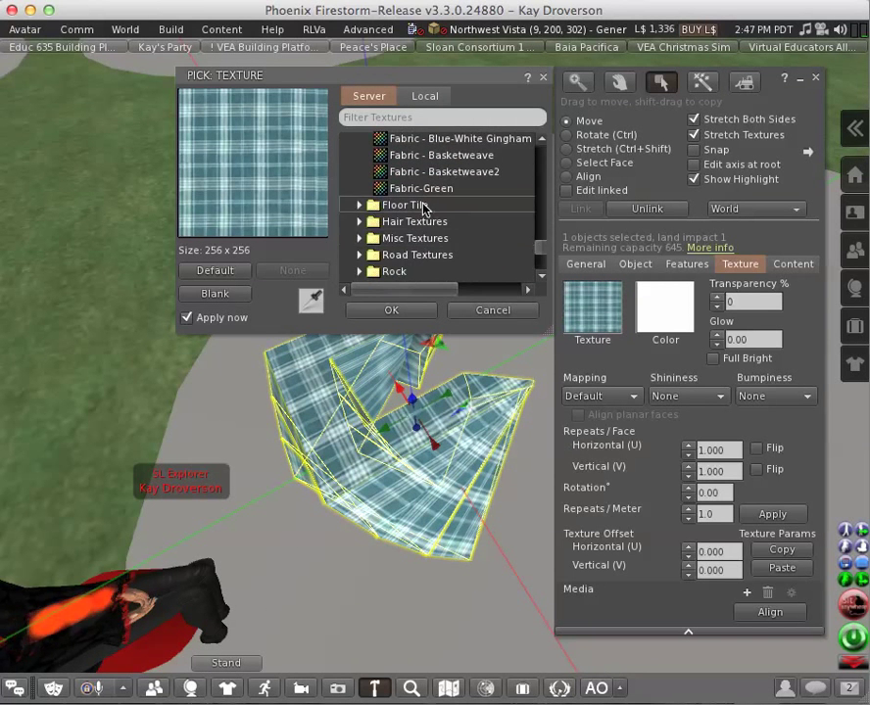
scroll(539, 242, up, 1)
scroll(539, 242, up, 10)
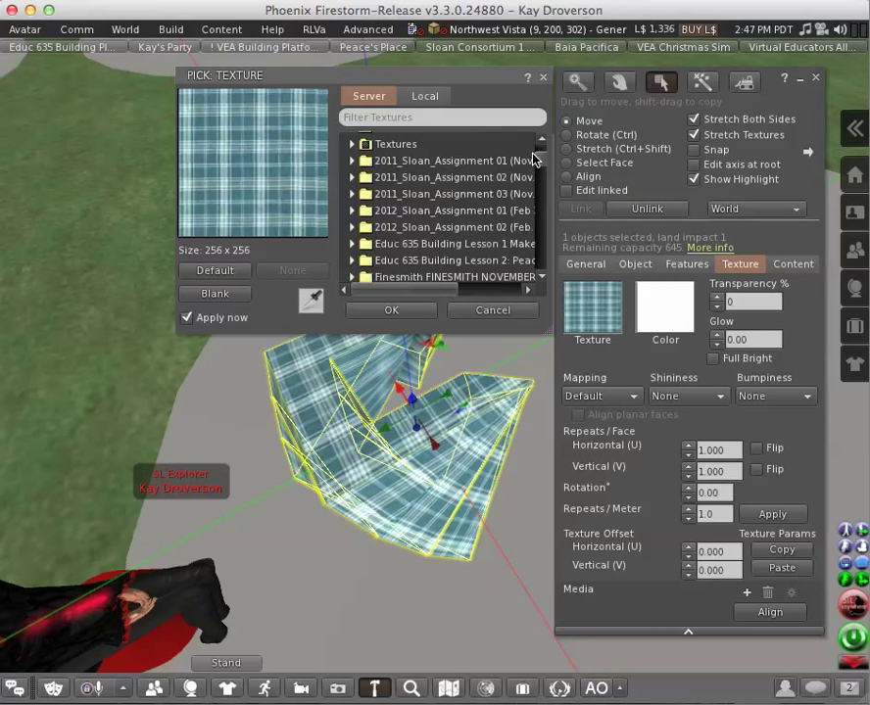
- Apply the Blank texture and tint the box green (RGB 0, 128, 0)
click(217, 295)
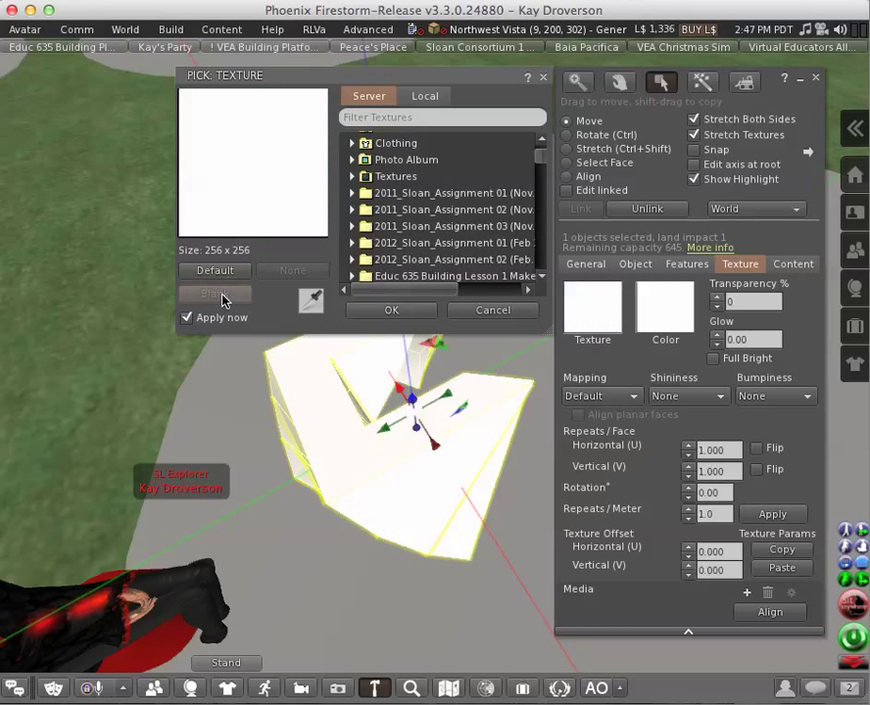
click(670, 312)
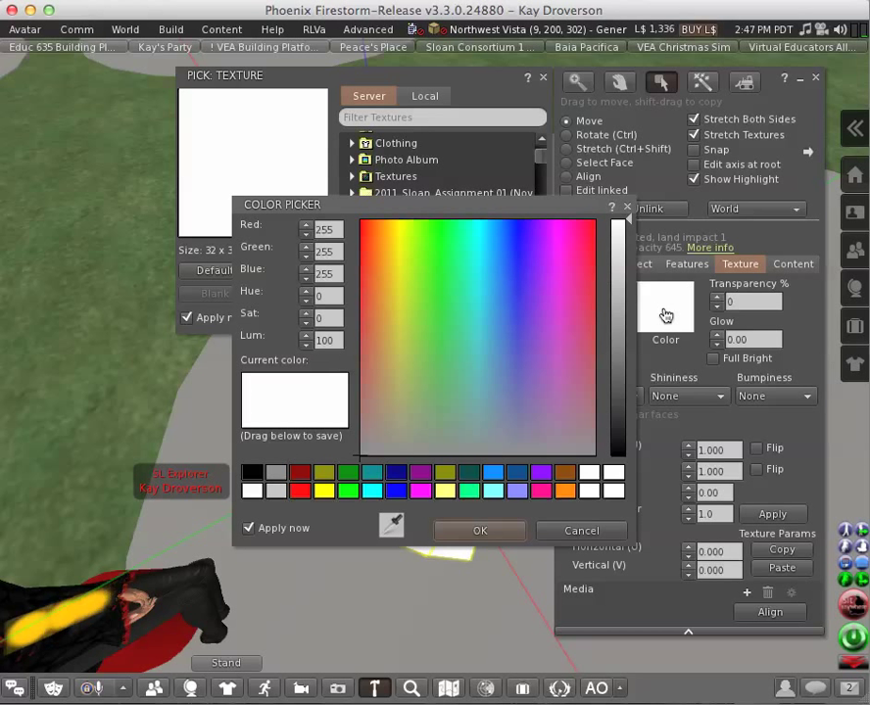
click(347, 472)
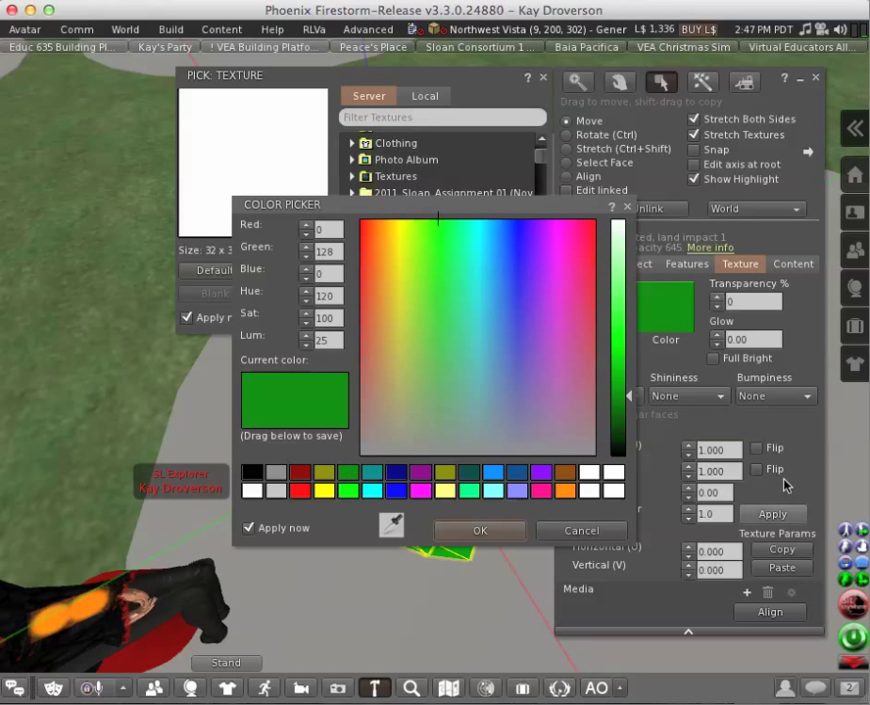
click(485, 534)
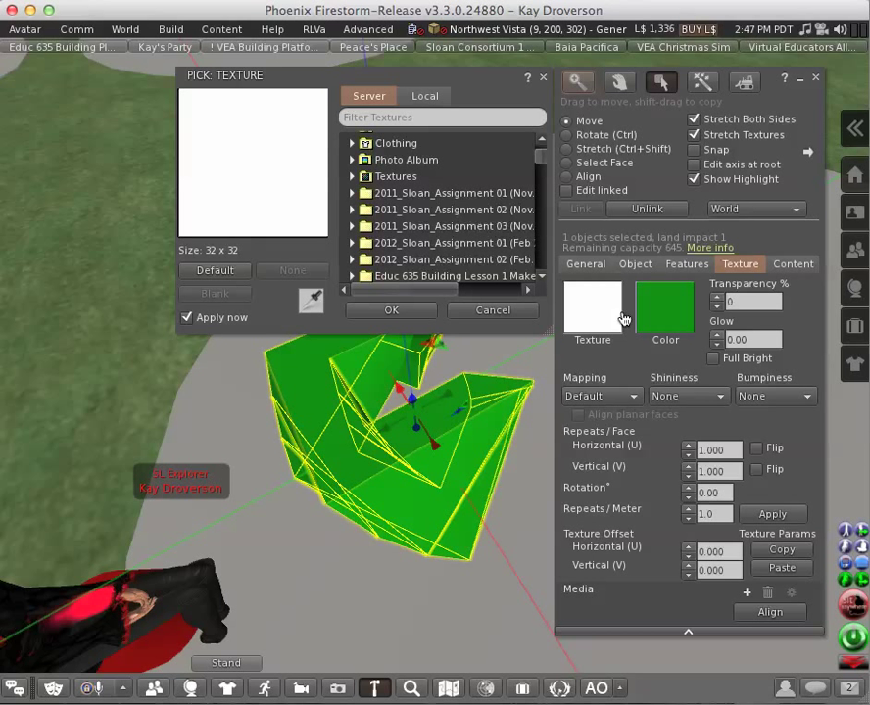